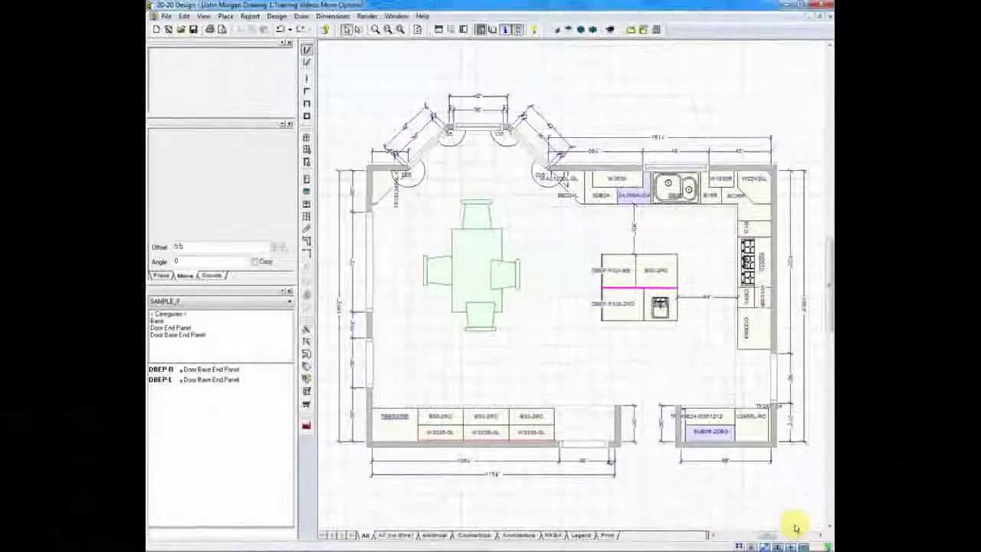
# Zoom in and pan to center the kitchen's right wall and its cabinet run.
pyautogui.scroll(2, 755, 293)
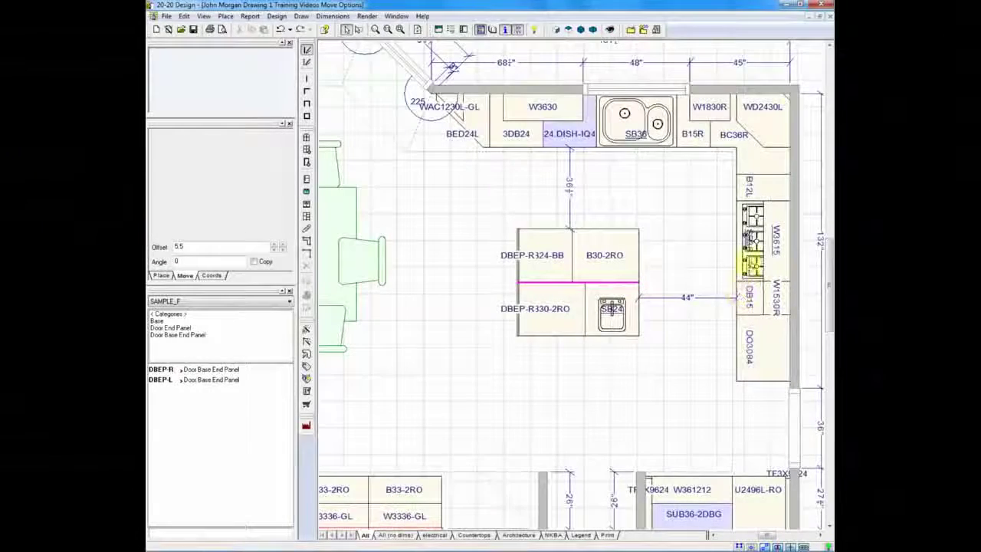
pyautogui.moveTo(711, 212); pyautogui.dragTo(686, 246, button='middle')
# Relocate the W3615 hood cabinet onto the right wall above the range and bring up its actions.
pyautogui.scroll(2, 672, 237)
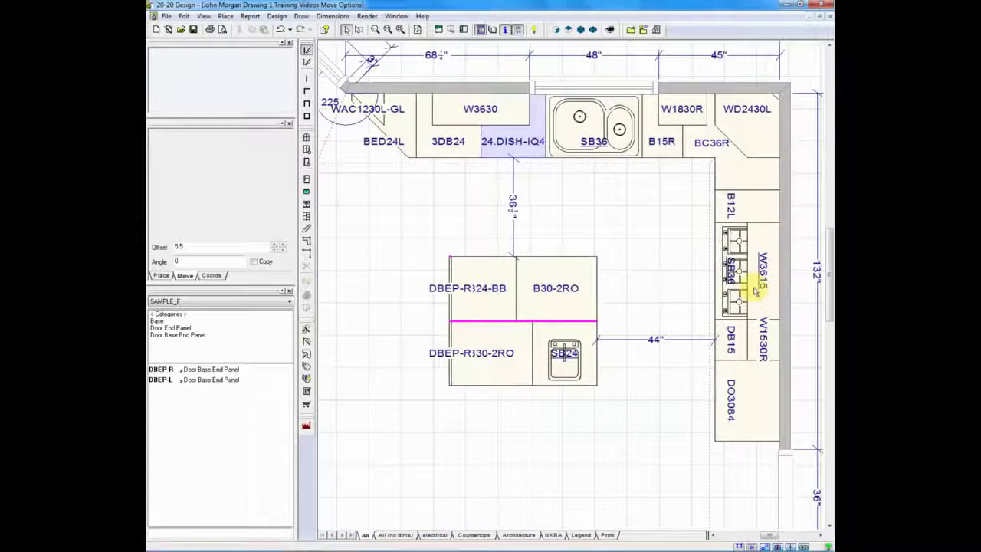
pyautogui.moveTo(755, 290)
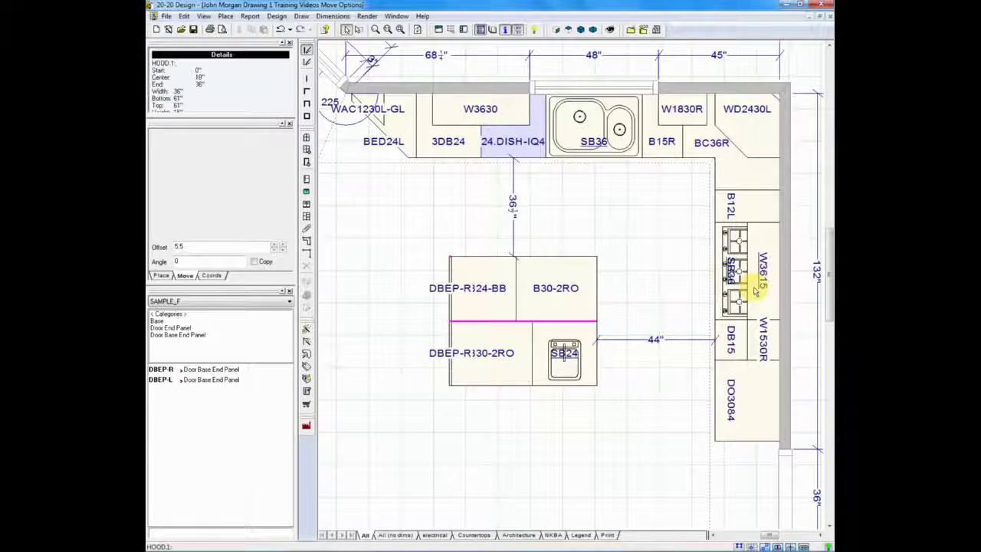
pyautogui.click(763, 245)
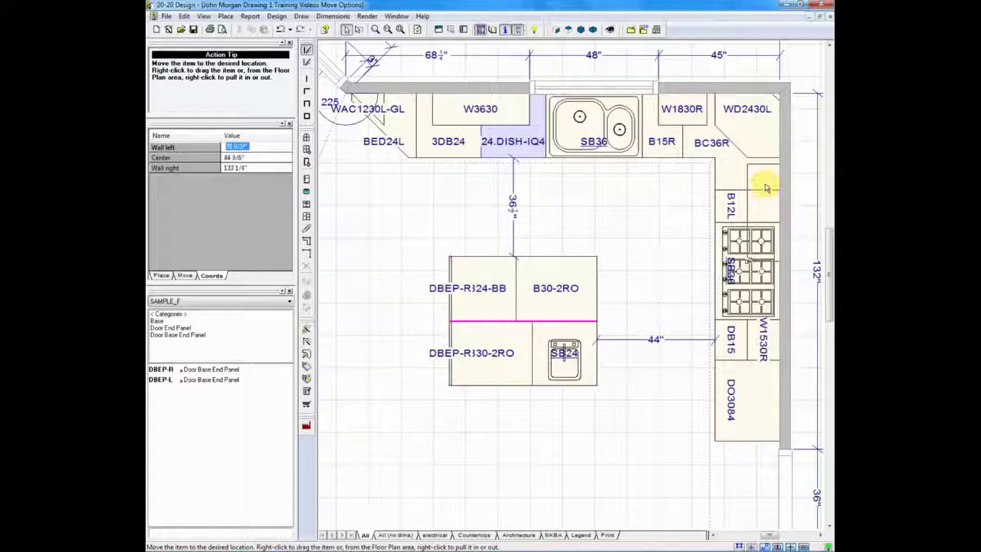
pyautogui.click(769, 215)
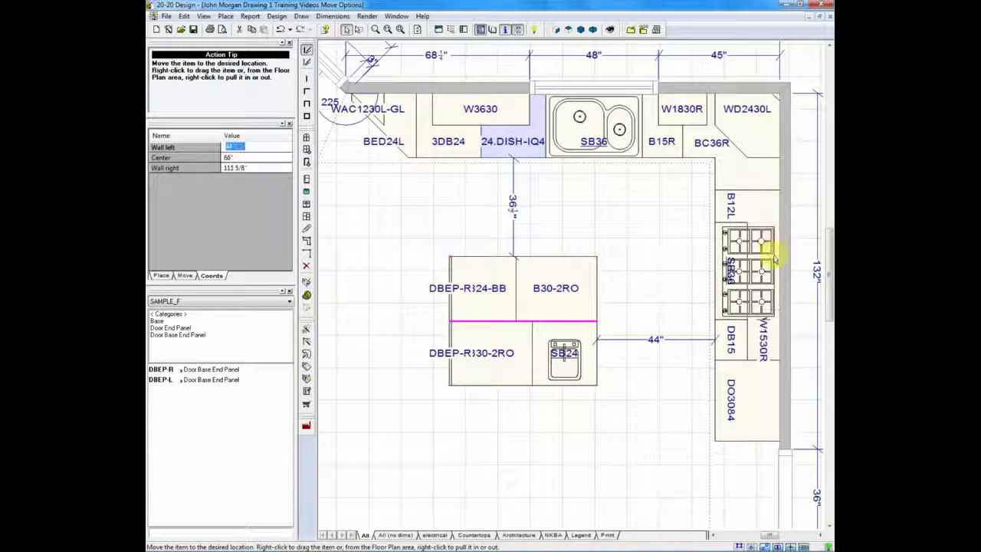
pyautogui.click(775, 259)
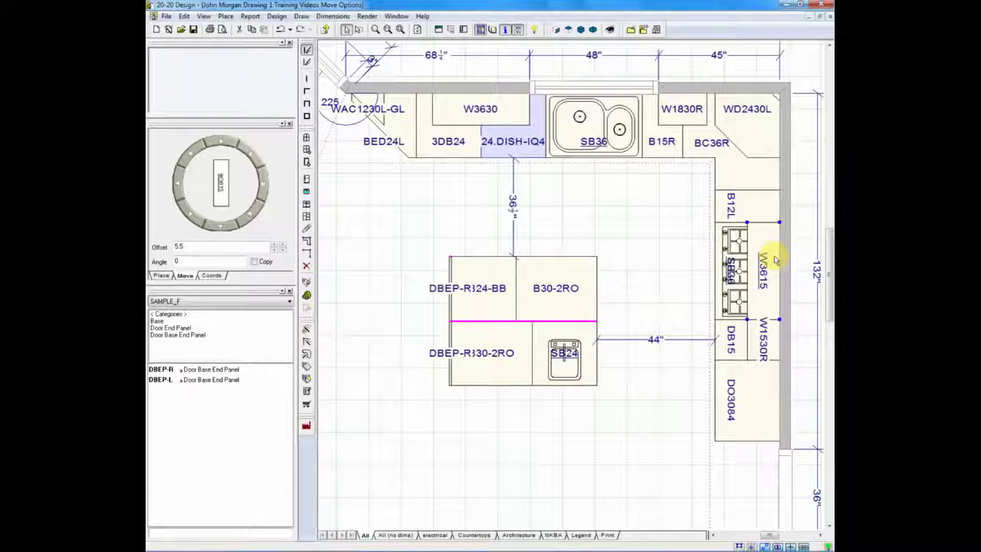
pyautogui.rightClick(765, 250)
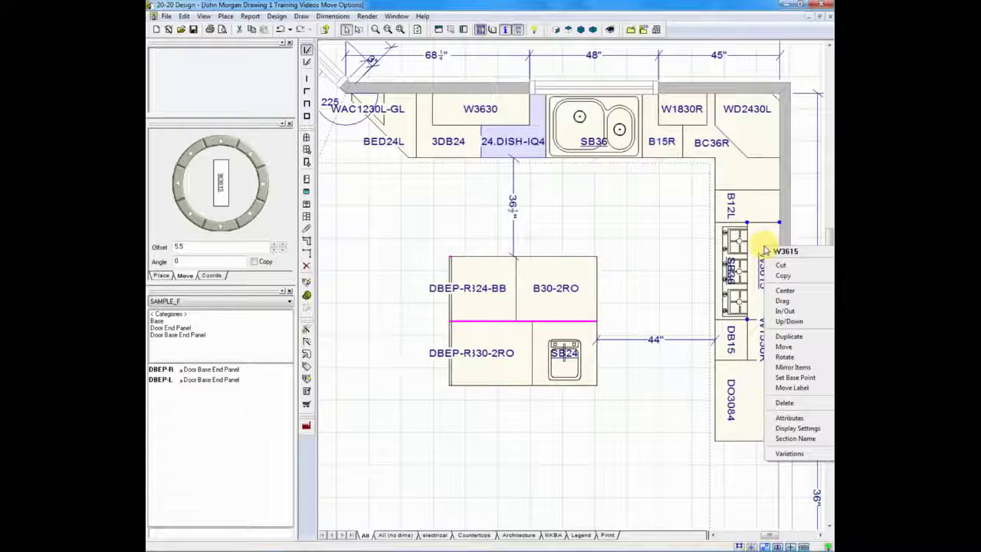
# Drag W3615 along the right wall and drop it above the range, between B12L and W1530R.
pyautogui.click(784, 301)
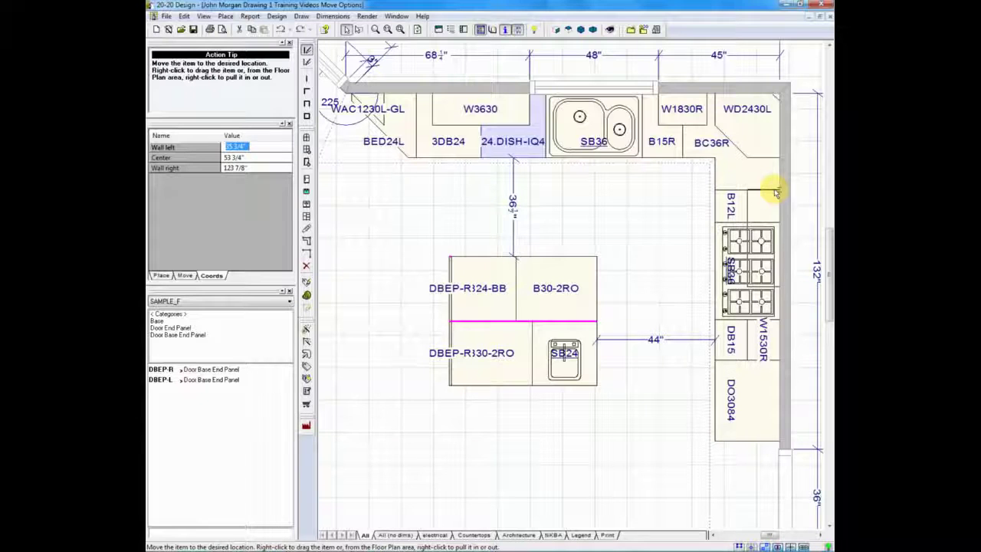
pyautogui.click(774, 228)
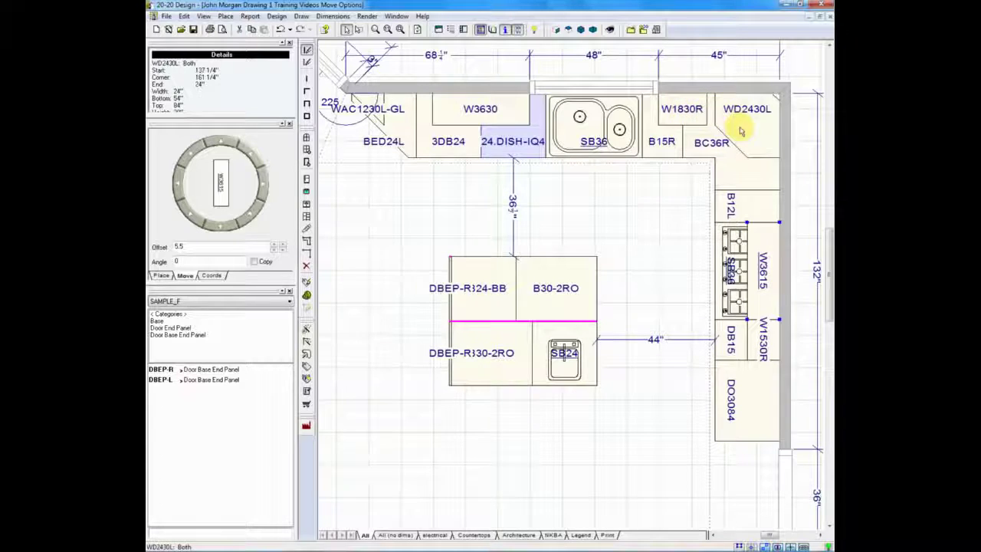
# Move W1830R from the back wall onto the right wall above B12L, next to W3615.
pyautogui.rightClick(688, 119)
pyautogui.moveTo(710, 125)
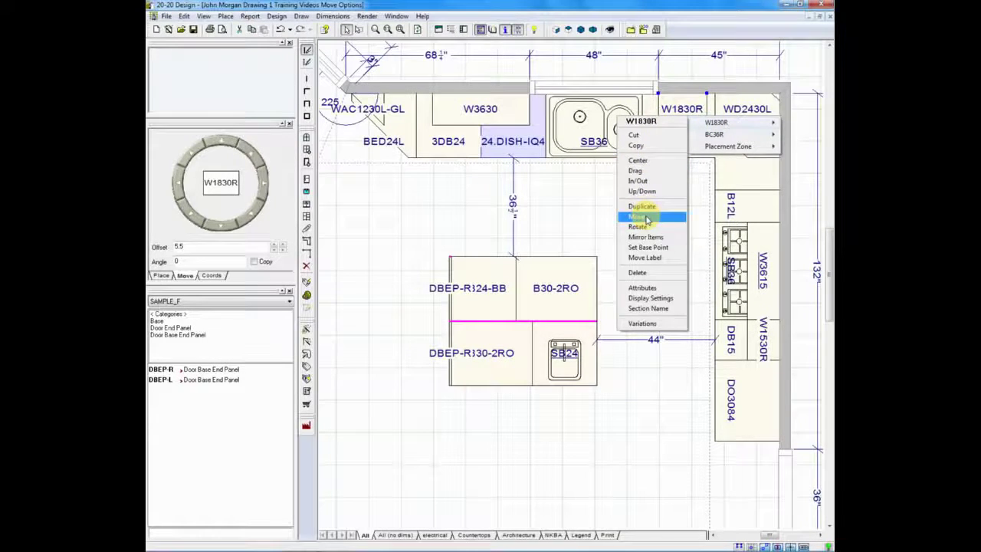
pyautogui.click(646, 220)
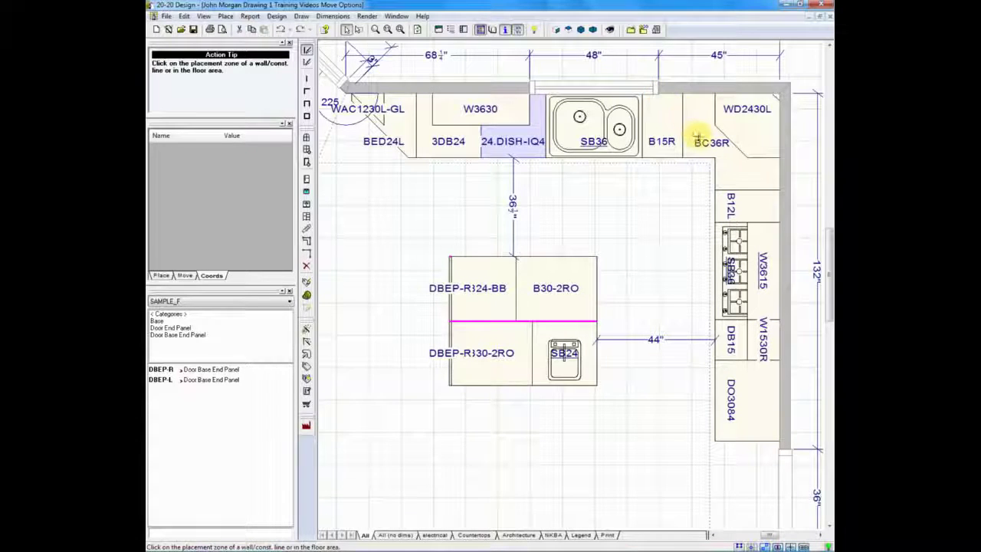
pyautogui.click(760, 177)
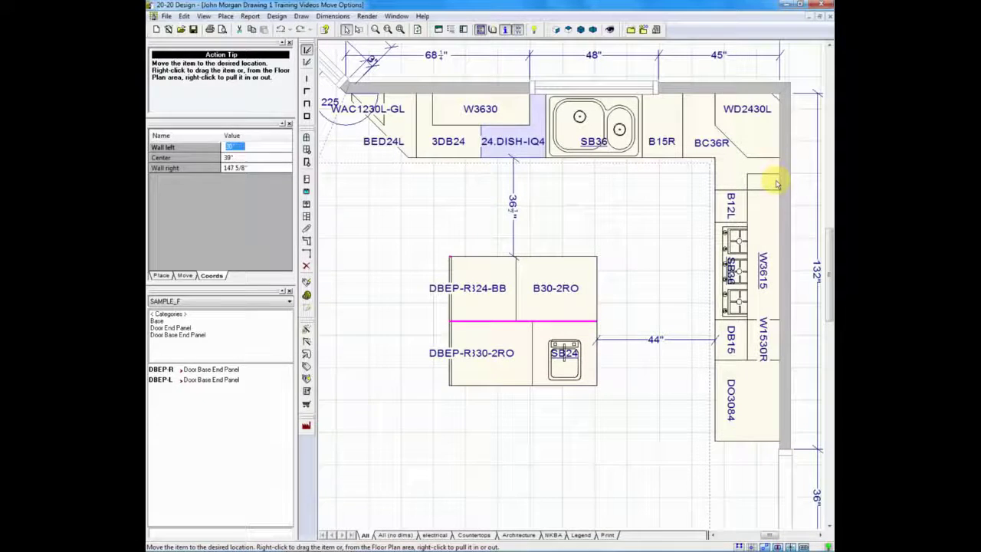
pyautogui.click(776, 178)
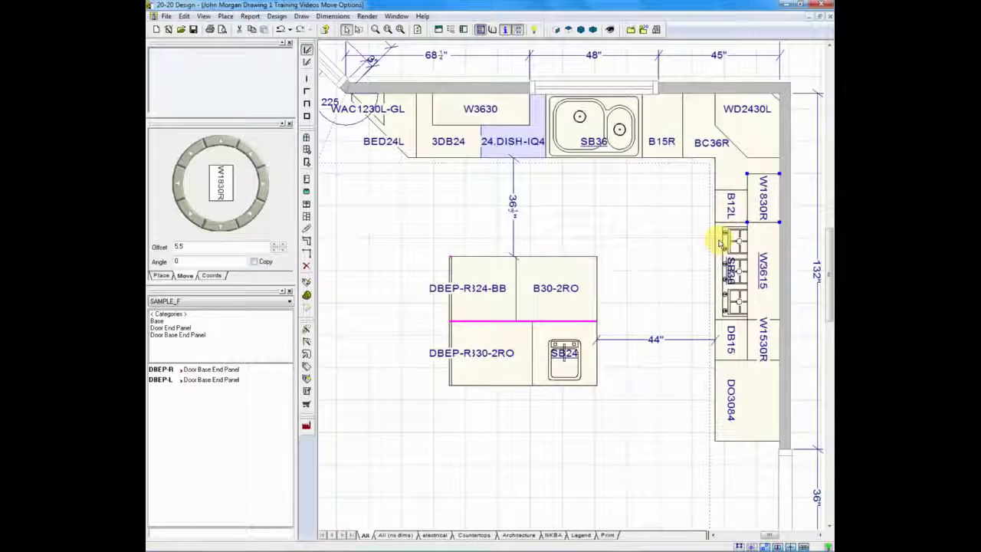
pyautogui.moveTo(463, 123)
pyautogui.mouseDown(button='middle')
pyautogui.moveTo(473, 138)
pyautogui.moveTo(524, 151)
pyautogui.mouseUp(button='middle')
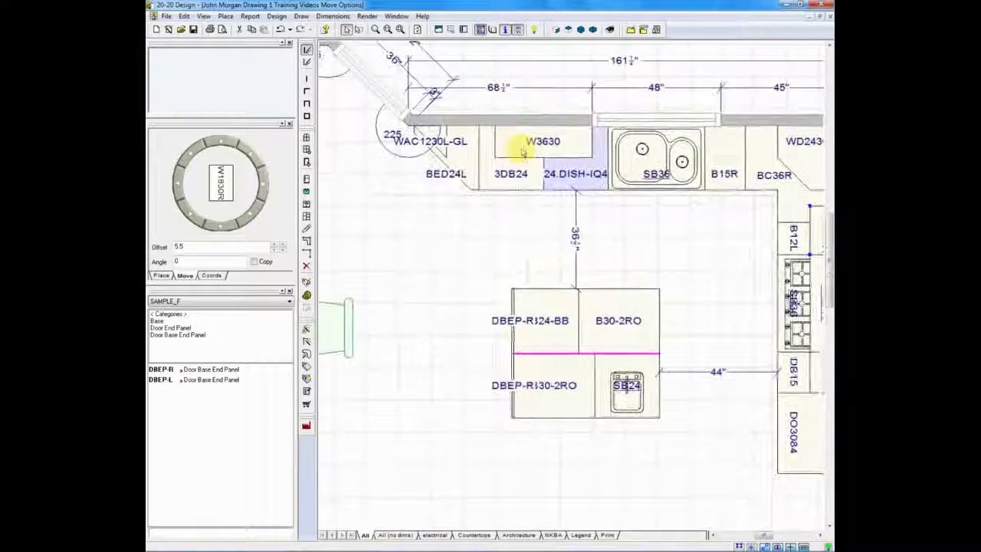
# Zoom toward the back wall, select W3630 above the dishwasher, and show its placement settings.
pyautogui.scroll(2, 523, 151)
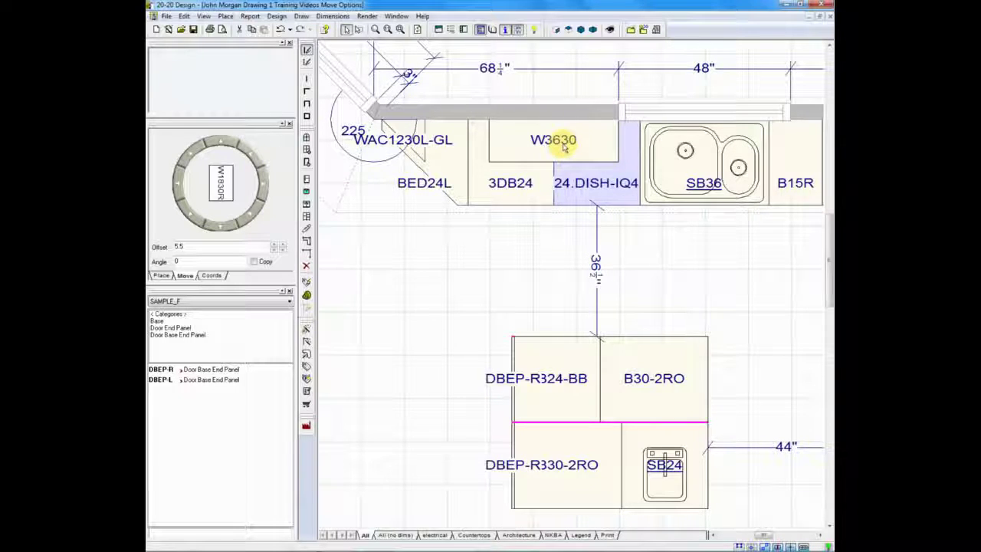
pyautogui.click(563, 147)
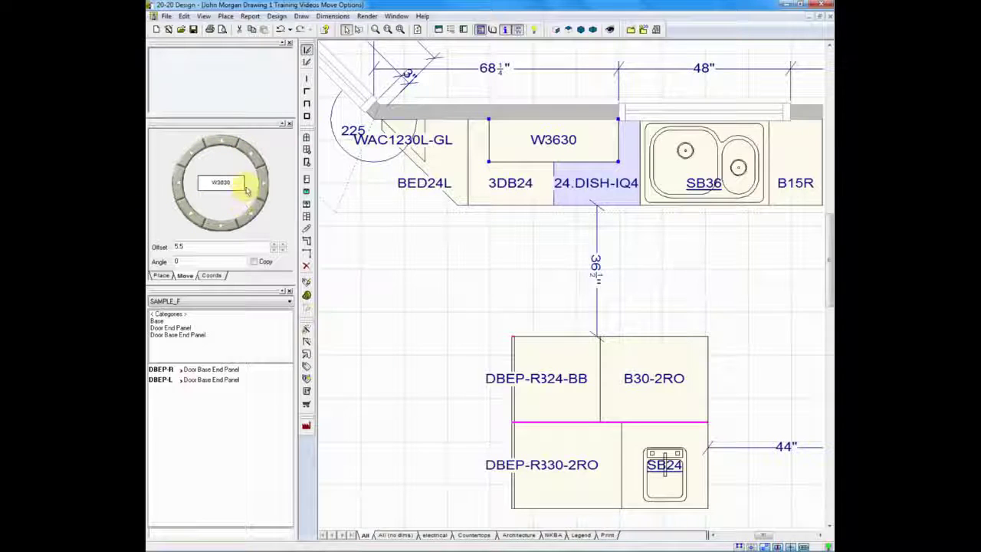
pyautogui.click(164, 276)
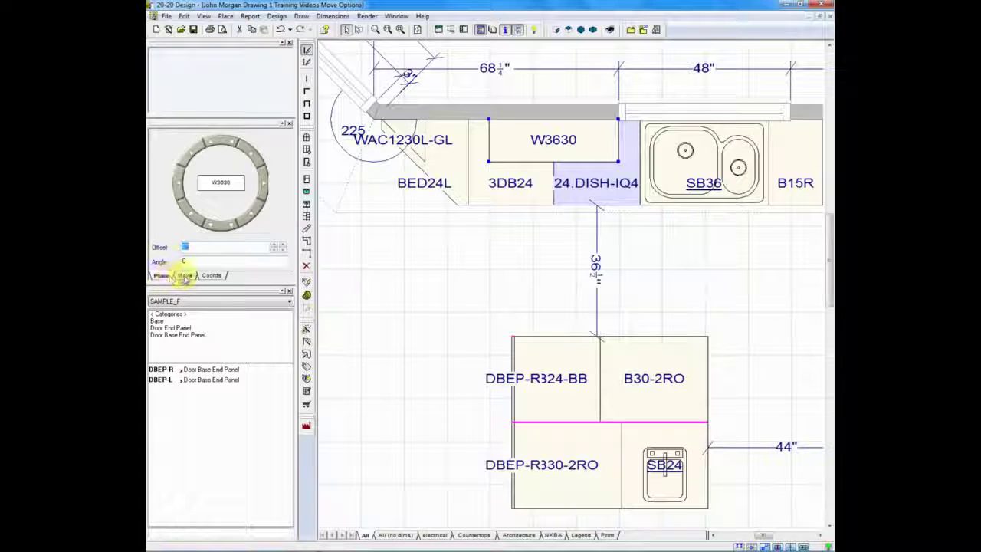
# Set the move offset to 3 and shift W3630 3 inches left along the back wall.
pyautogui.click(185, 276)
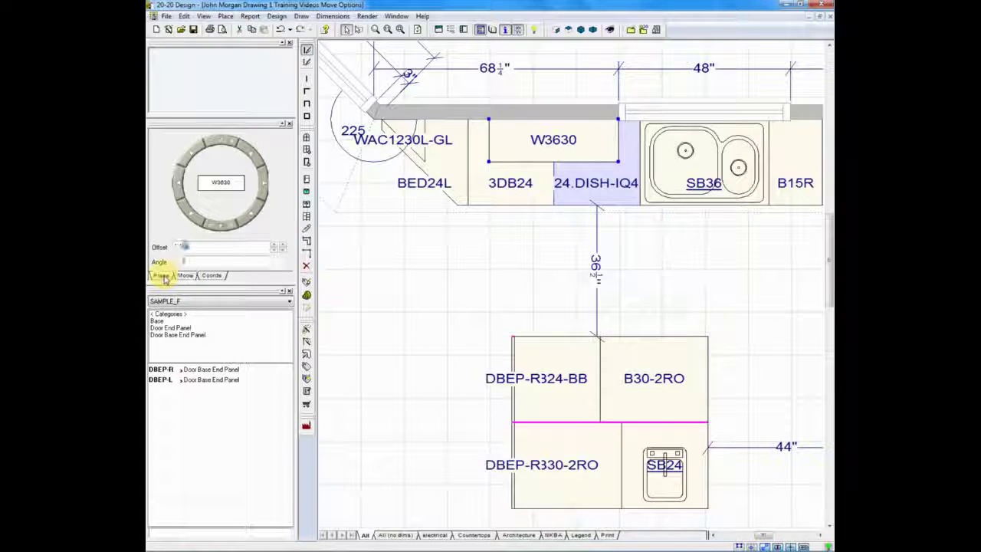
pyautogui.click(163, 276)
pyautogui.click(185, 275)
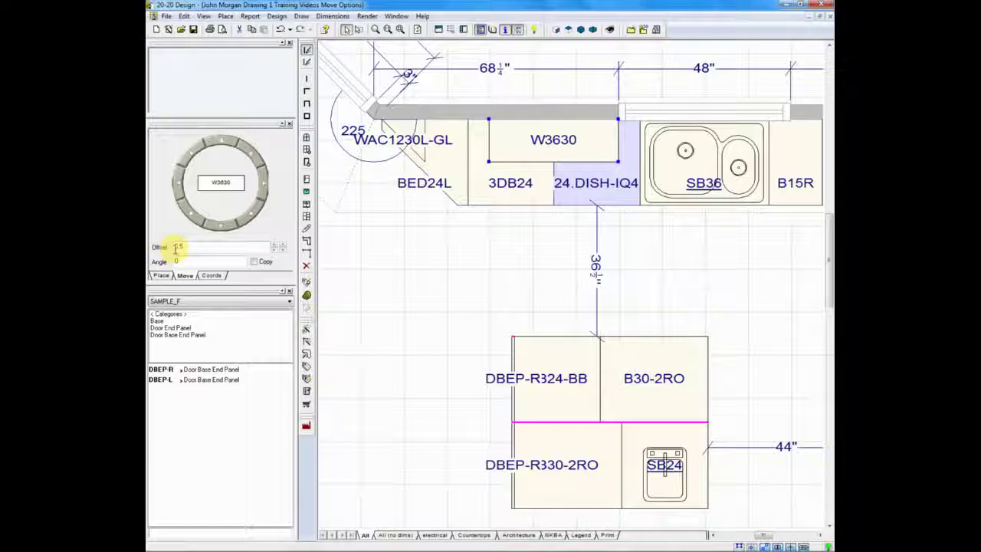
pyautogui.doubleClick(176, 247)
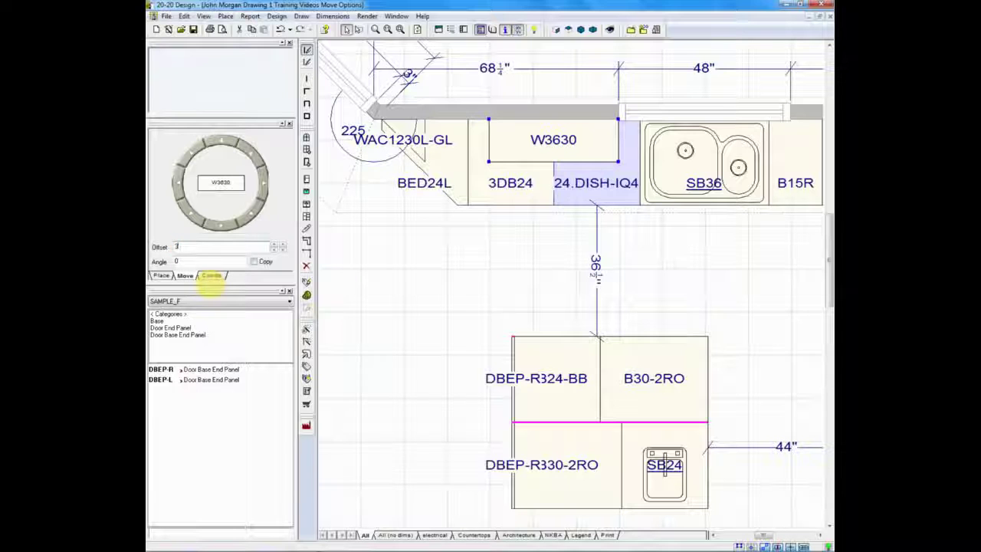
pyautogui.click(178, 188)
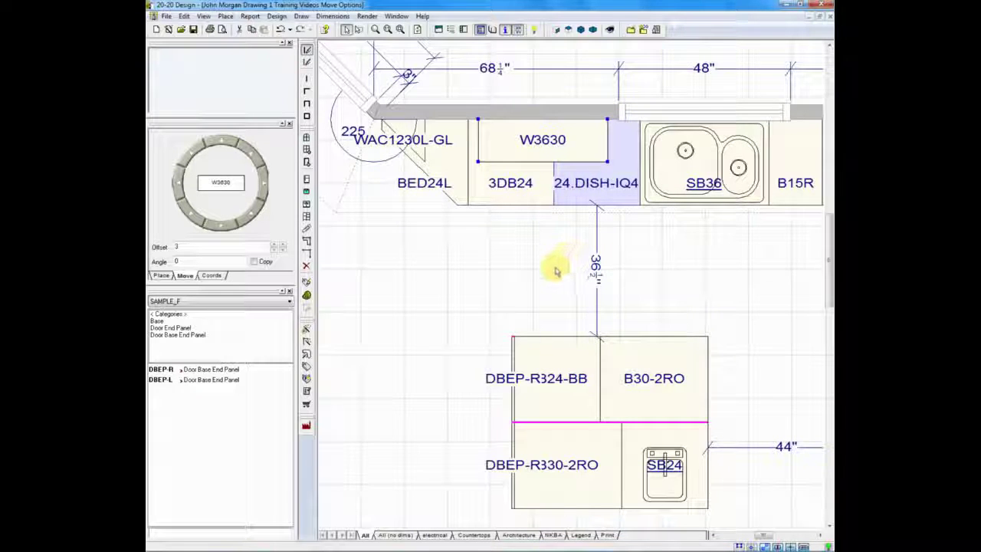
# Zoom out to the whole kitchen and window-select the four island cabinets (B30-2RO, SB24, DBEP panels).
pyautogui.moveTo(587, 422); pyautogui.dragTo(578, 281, button='middle')
pyautogui.scroll(-5, 578, 281)
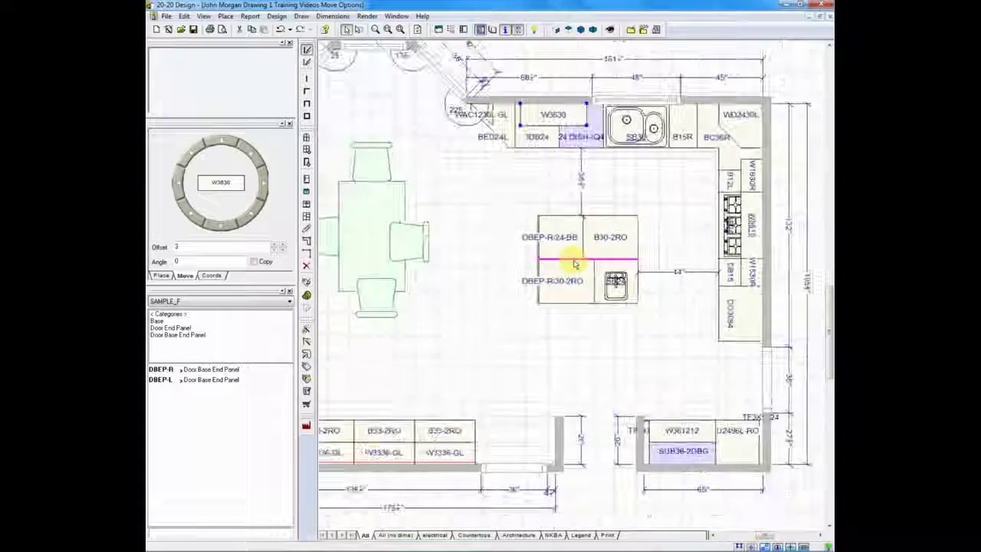
pyautogui.click(568, 333)
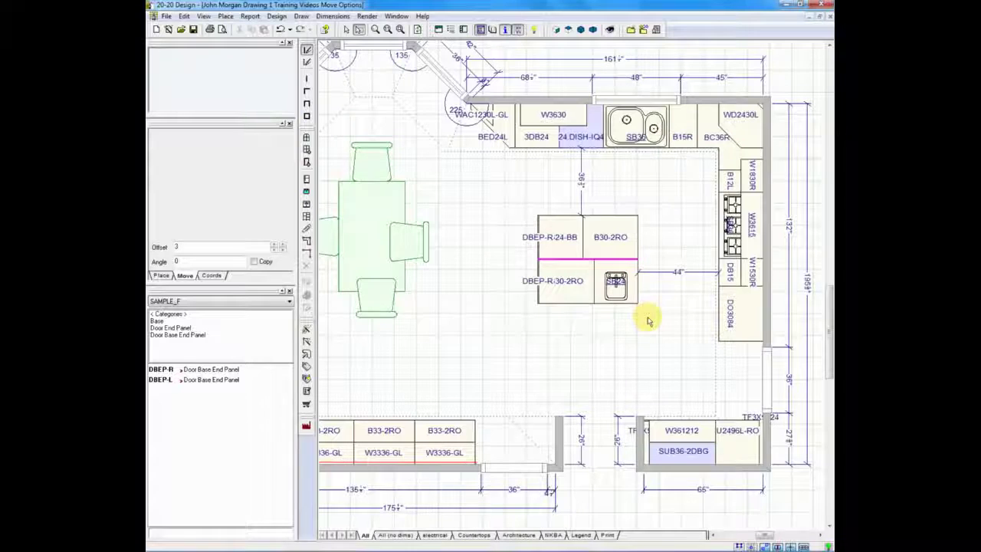
pyautogui.moveTo(647, 317); pyautogui.dragTo(525, 197)
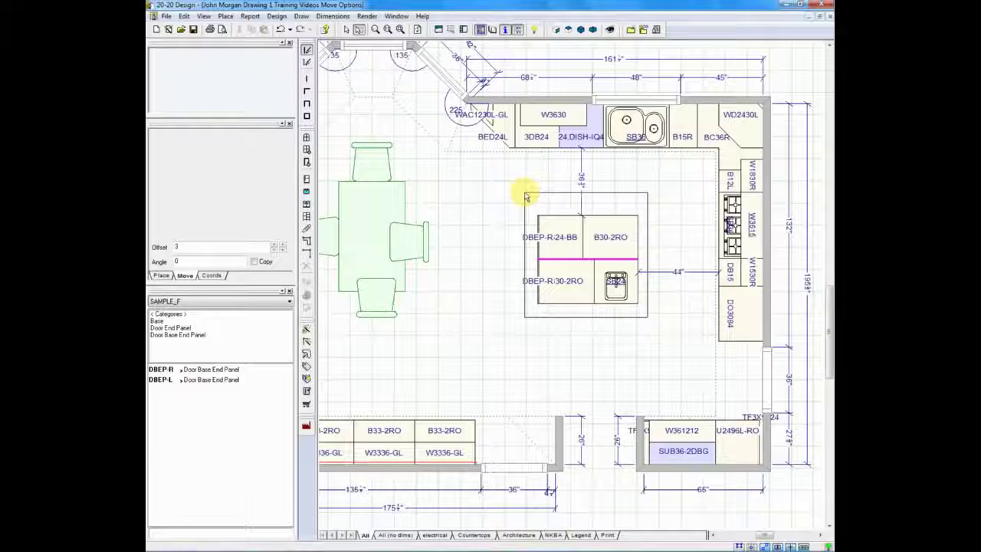
pyautogui.click(525, 197)
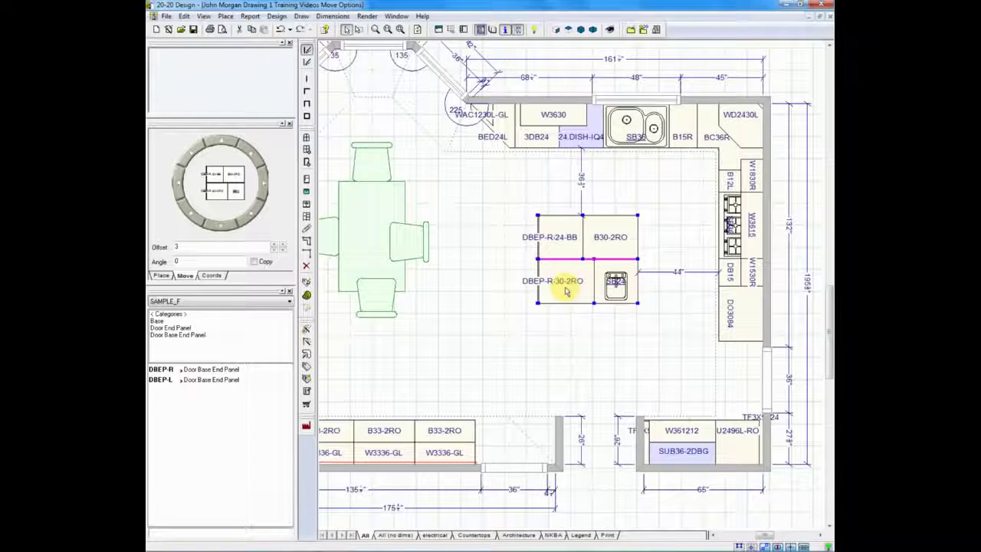
pyautogui.moveTo(566, 290)
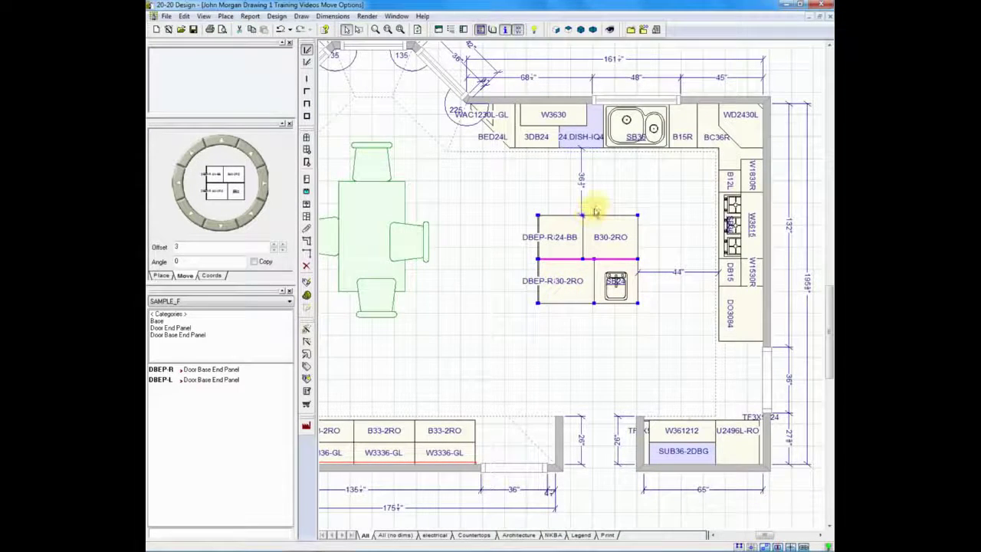
pyautogui.scroll(1, 595, 207)
# Set the move offset to 5.5 and shift the island down to a 42-inch clearance.
pyautogui.scroll(2, 596, 207)
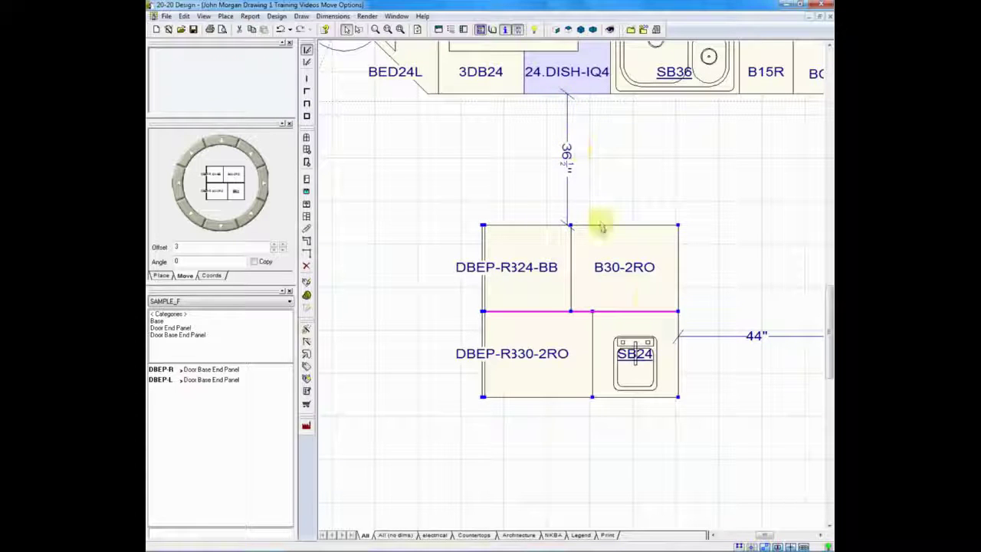
pyautogui.moveTo(773, 341); pyautogui.dragTo(714, 335, button='middle')
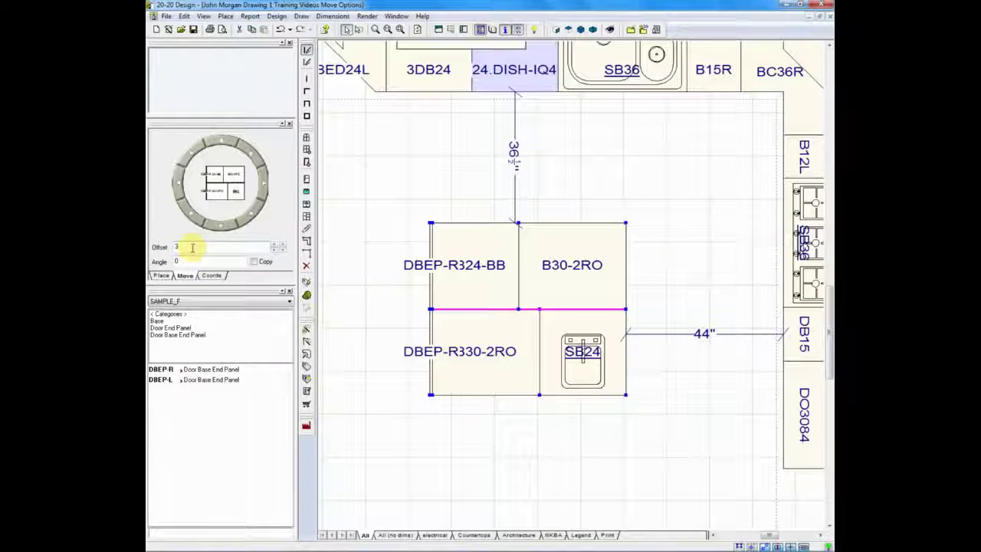
pyautogui.click(160, 249)
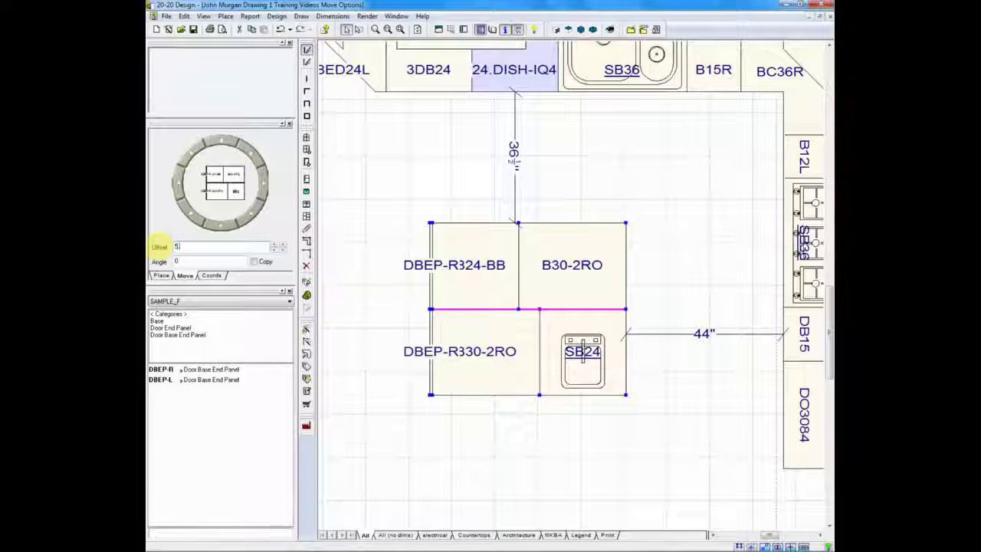
pyautogui.write('5.5')
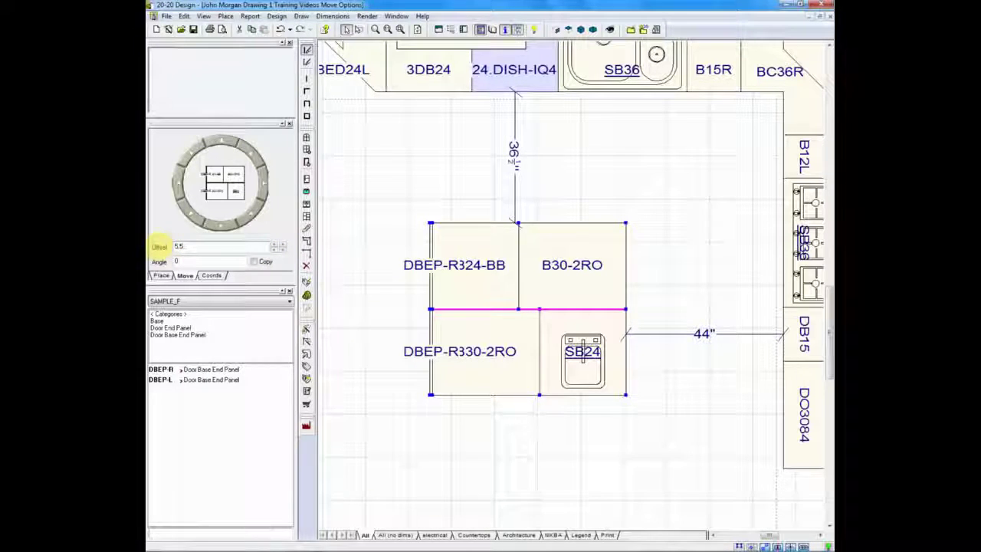
pyautogui.click(226, 228)
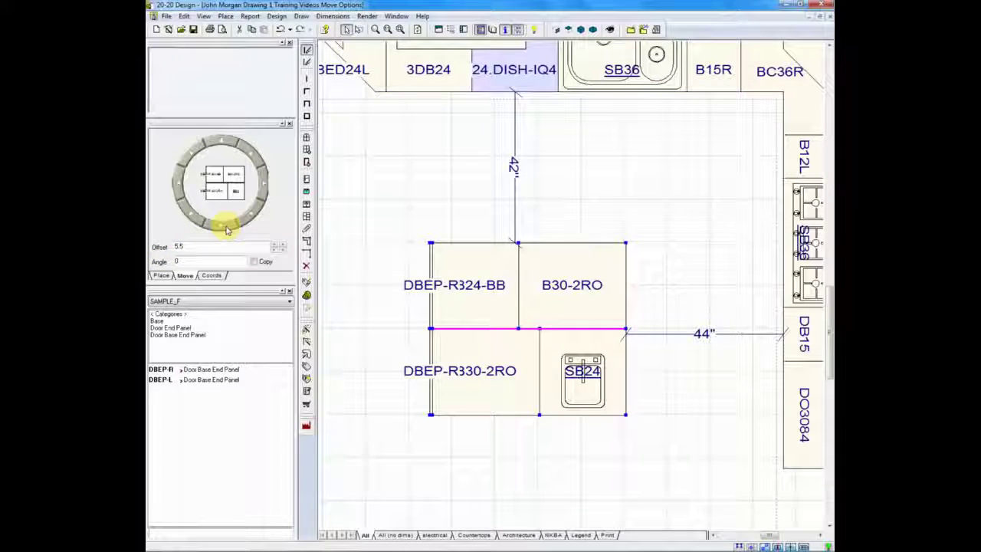